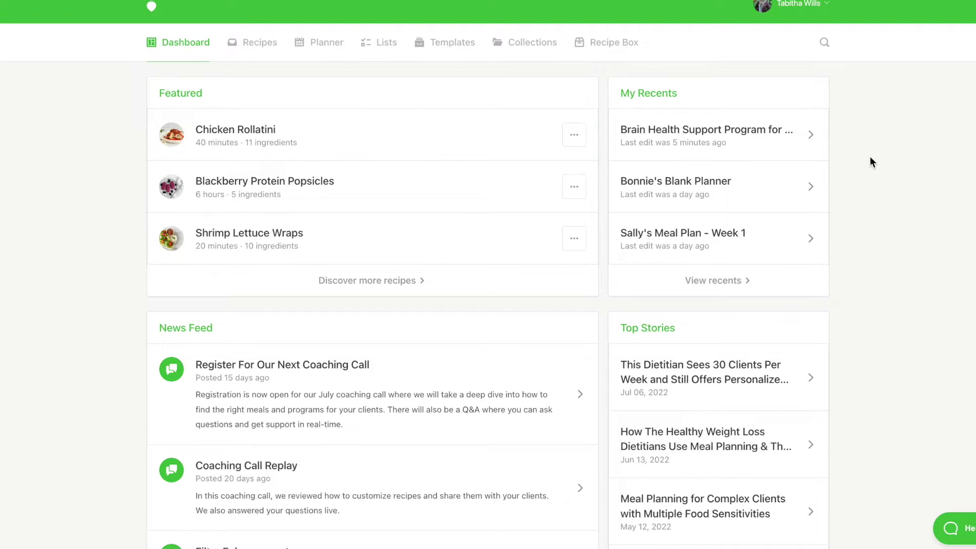
# Step: In the recipe collection's filter, require the lowglycemic and glutenfree tags
pyautogui.click(252, 52)
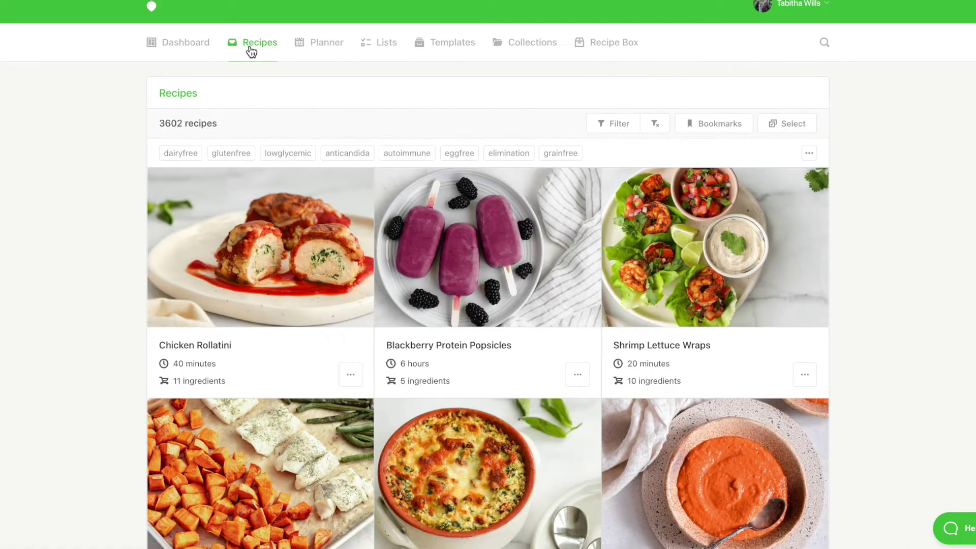
pyautogui.click(621, 124)
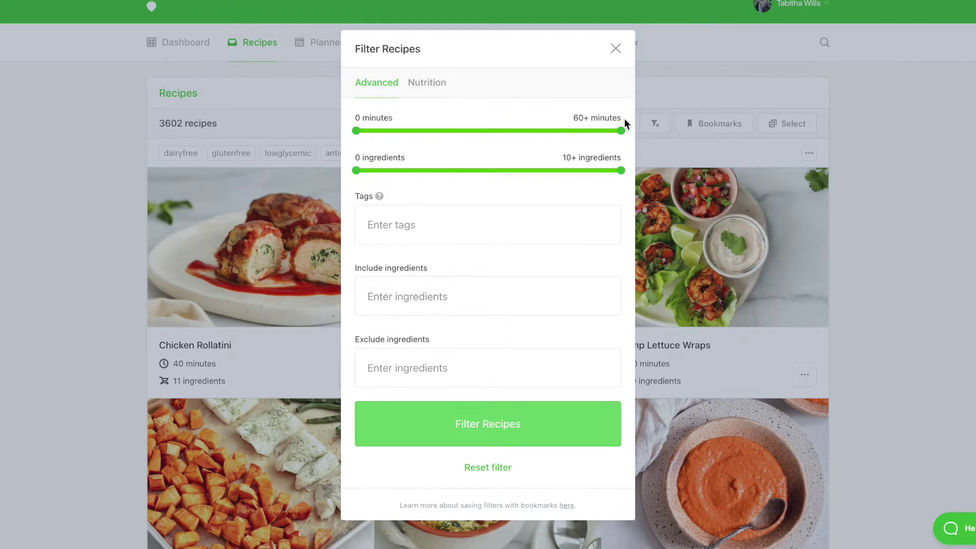
pyautogui.click(484, 211)
pyautogui.write('low')
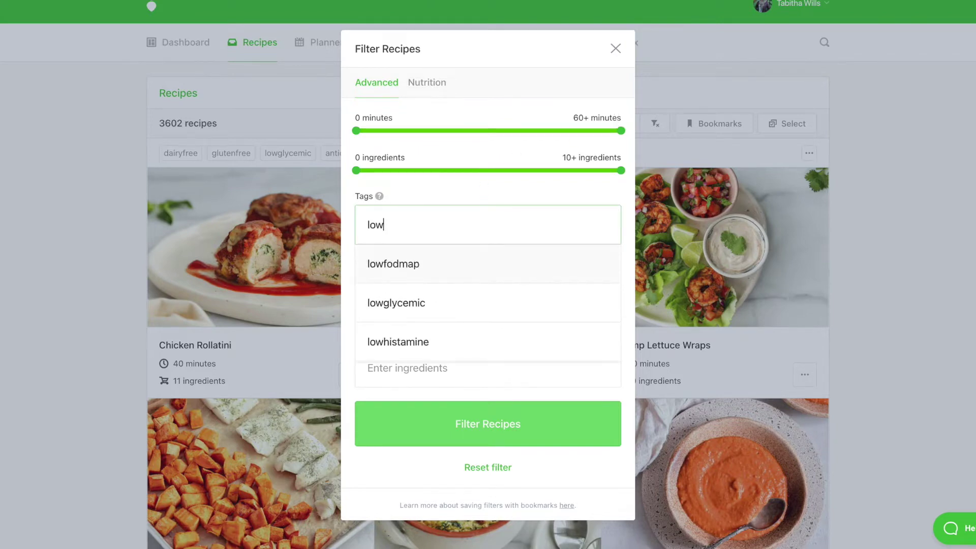
pyautogui.click(457, 302)
pyautogui.write('glut')
pyautogui.click(449, 265)
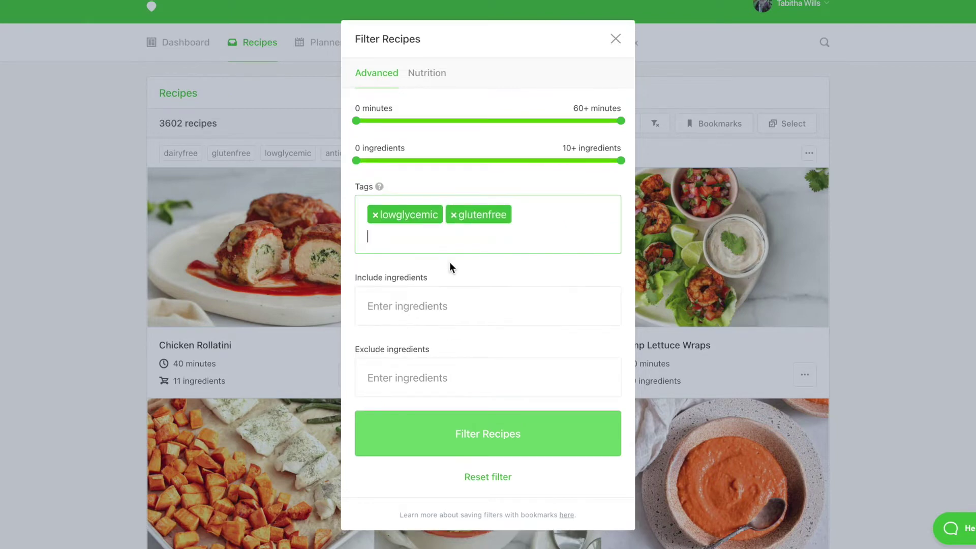
pyautogui.click(419, 367)
# Step: Exclude Almond Butter, Almond Flour, Almonds and Blanched Almonds from the recipes
pyautogui.write('almond')
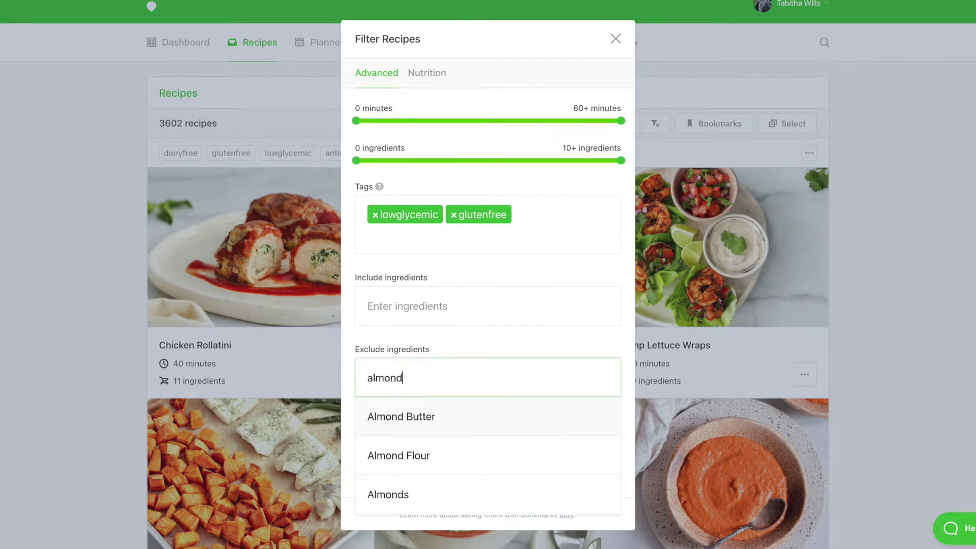
pyautogui.click(416, 418)
pyautogui.write('almond')
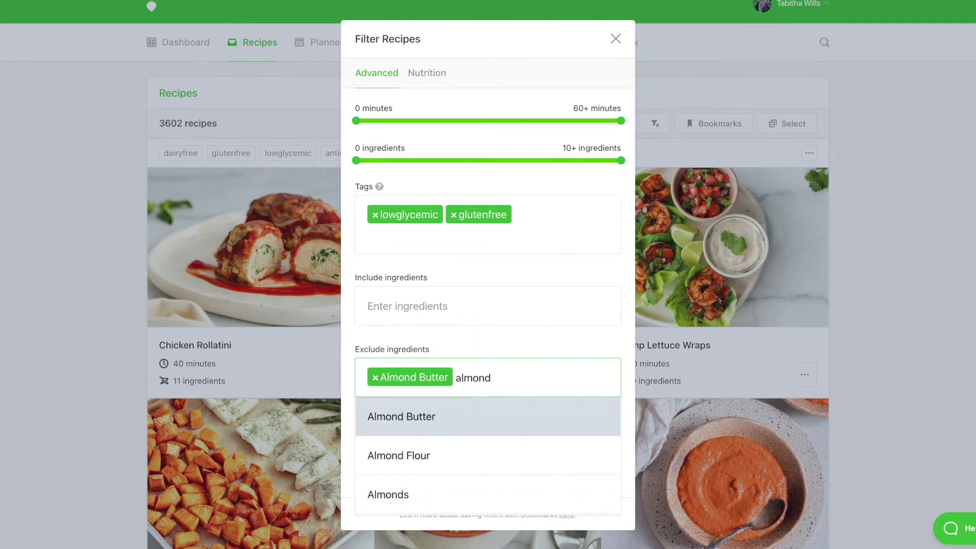
pyautogui.click(407, 460)
pyautogui.write('almond')
pyautogui.scroll(-2, 404, 467)
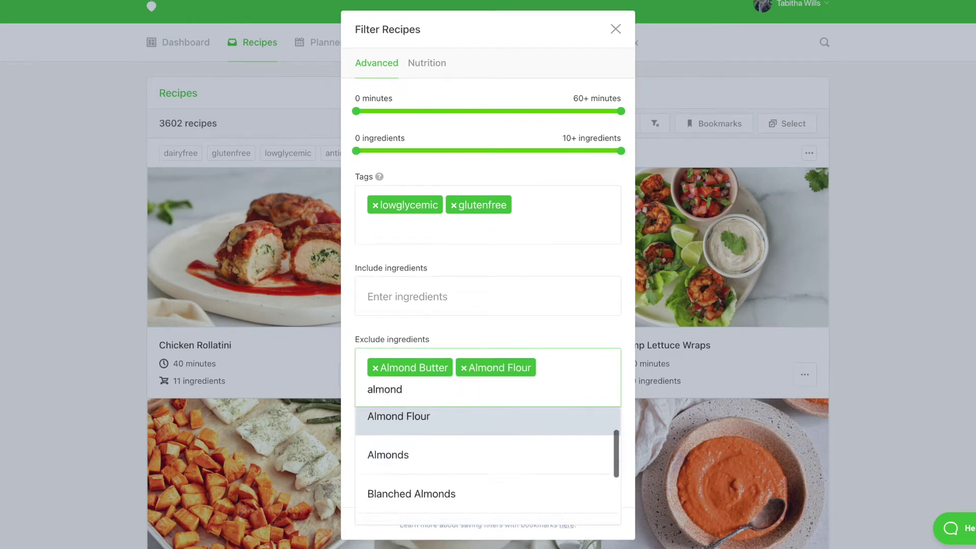
pyautogui.click(406, 432)
pyautogui.write('almond')
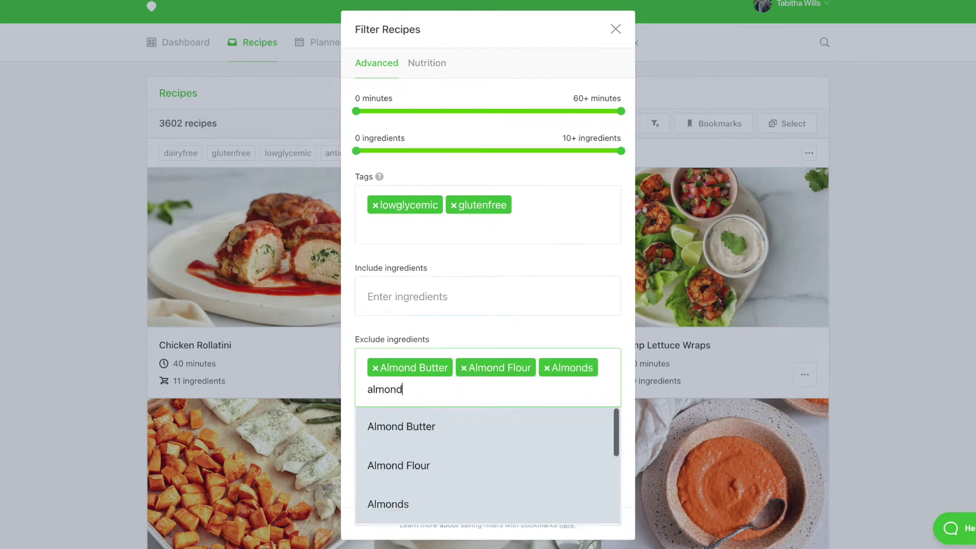
pyautogui.scroll(-2, 403, 458)
pyautogui.click(402, 454)
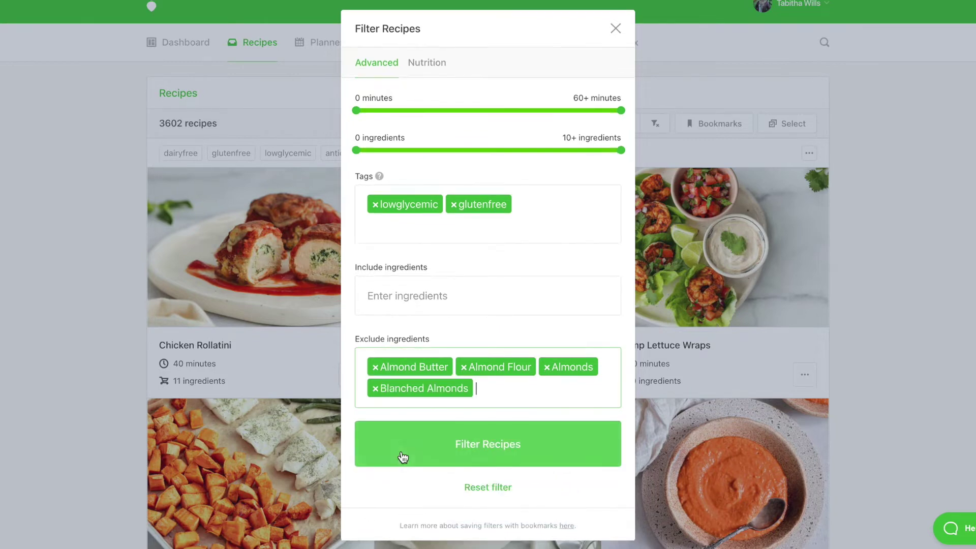
# Step: Also exclude Sliced Almonds, Slivered Almonds and Unsweetened Almond Milk
pyautogui.write('almond')
pyautogui.scroll(-3, 391, 501)
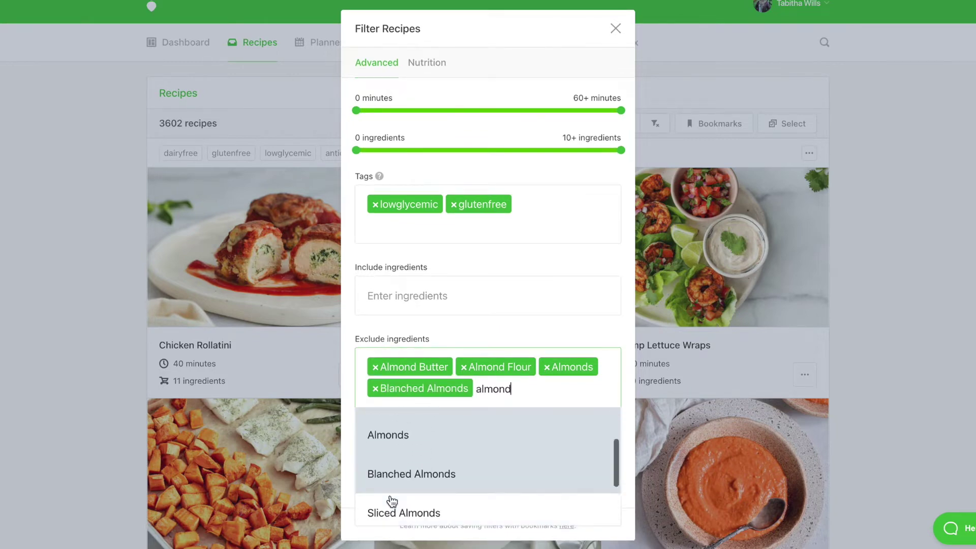
pyautogui.click(406, 487)
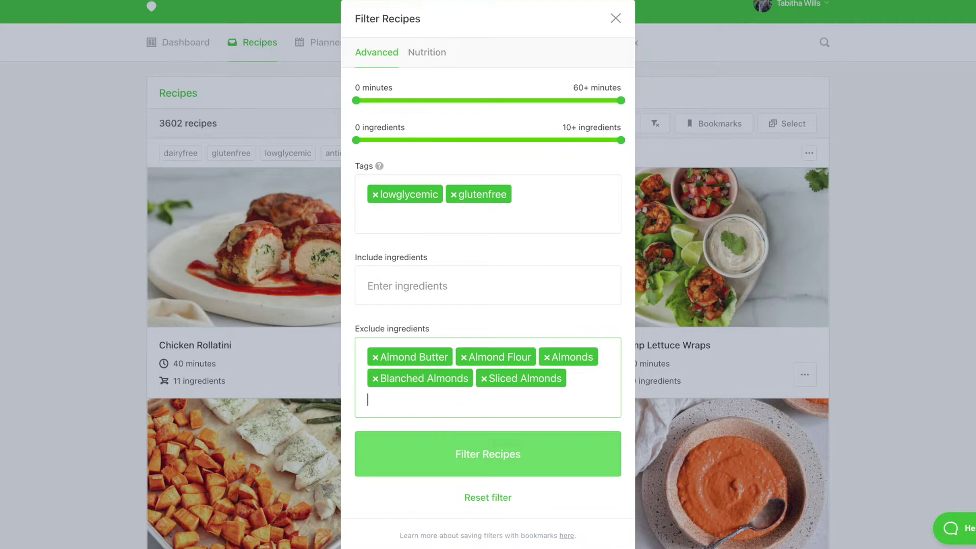
pyautogui.write('almond')
pyautogui.scroll(-4, 401, 505)
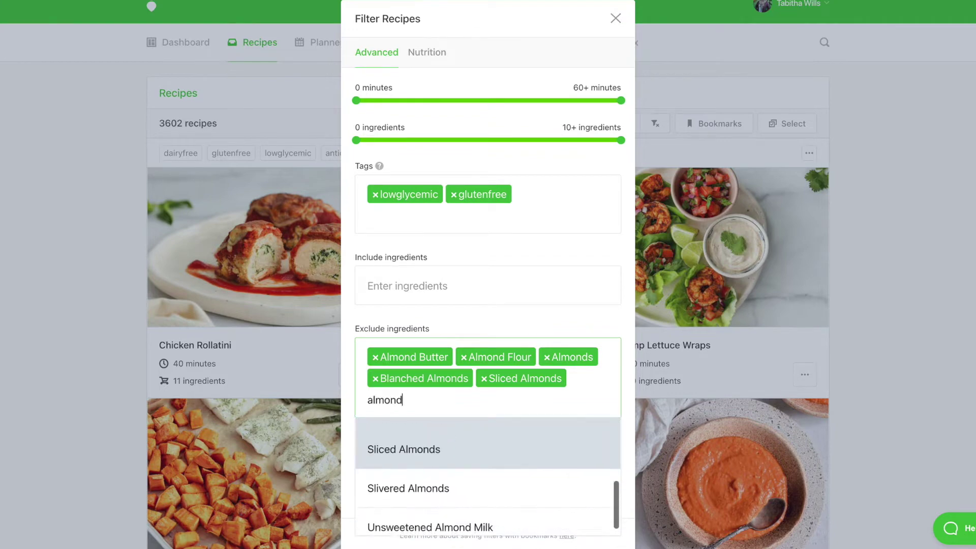
pyautogui.click(400, 489)
pyautogui.write('almond')
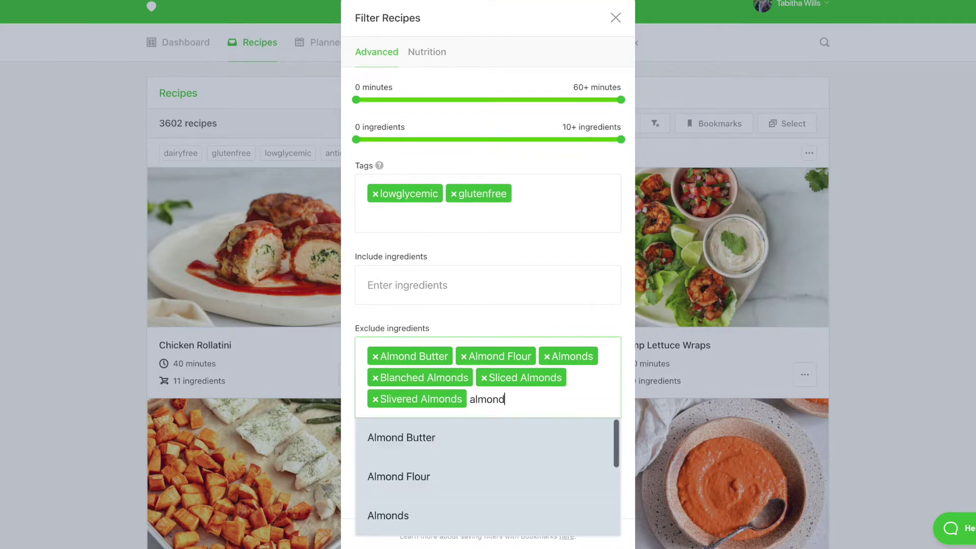
pyautogui.scroll(-3, 400, 489)
pyautogui.scroll(-2, 394, 508)
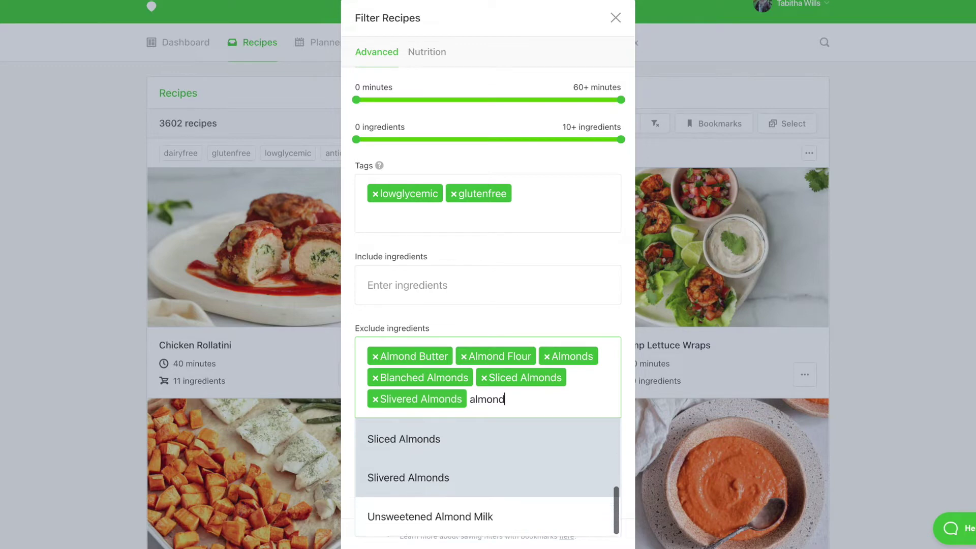
pyautogui.click(398, 517)
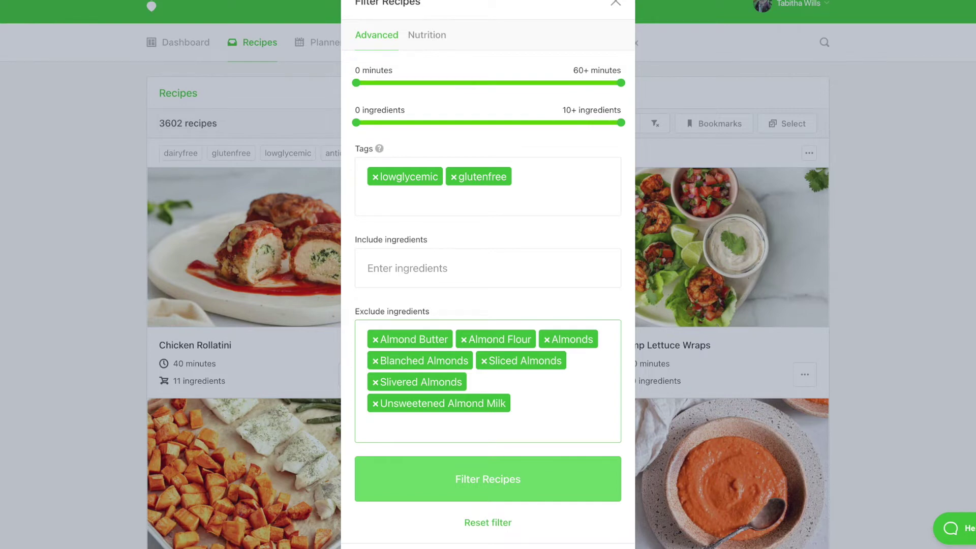
pyautogui.write('chickpeas')
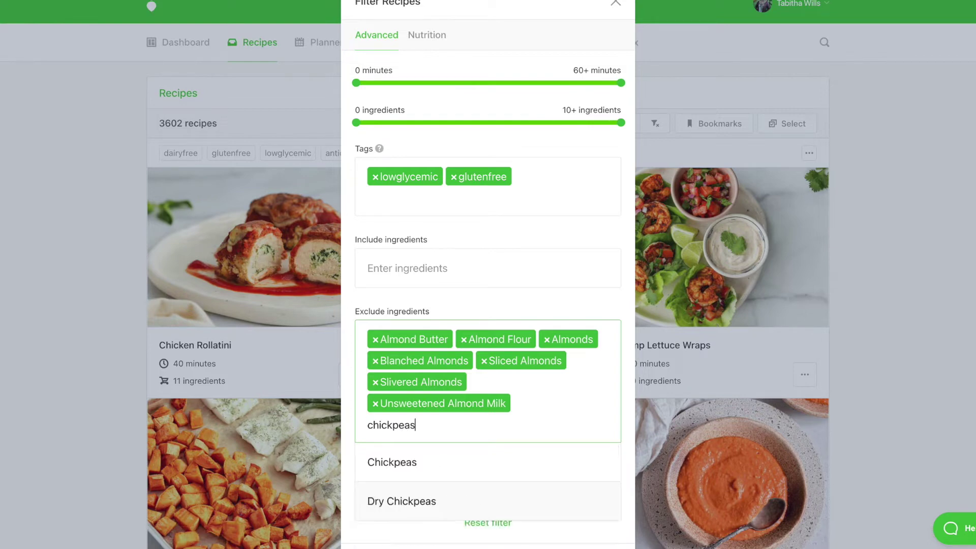
# Step: Exclude Chickpeas, Dry Chickpeas, Kale Leaves, Baby Kale and Unsweetened Shredded Coconut, then apply the filters
pyautogui.click(404, 463)
pyautogui.write('chickp')
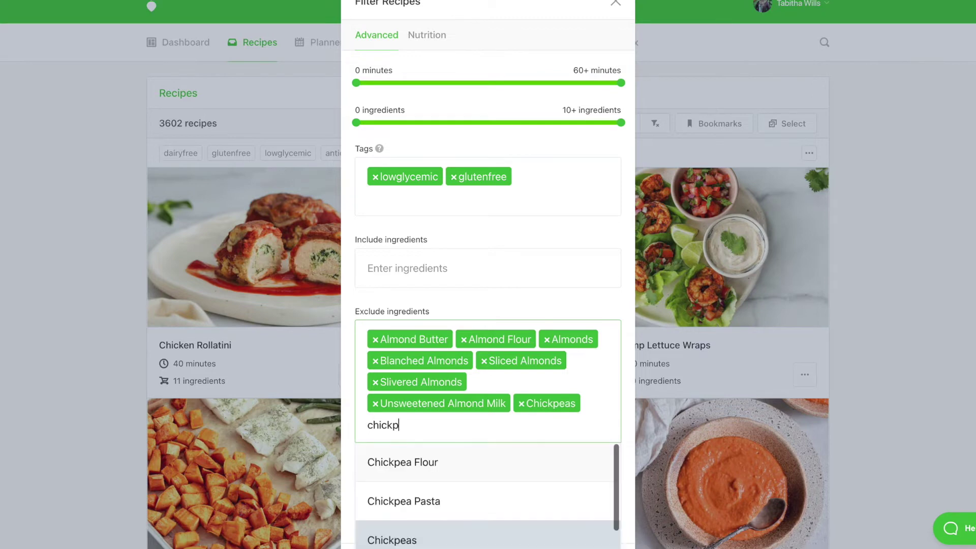
pyautogui.write('eas')
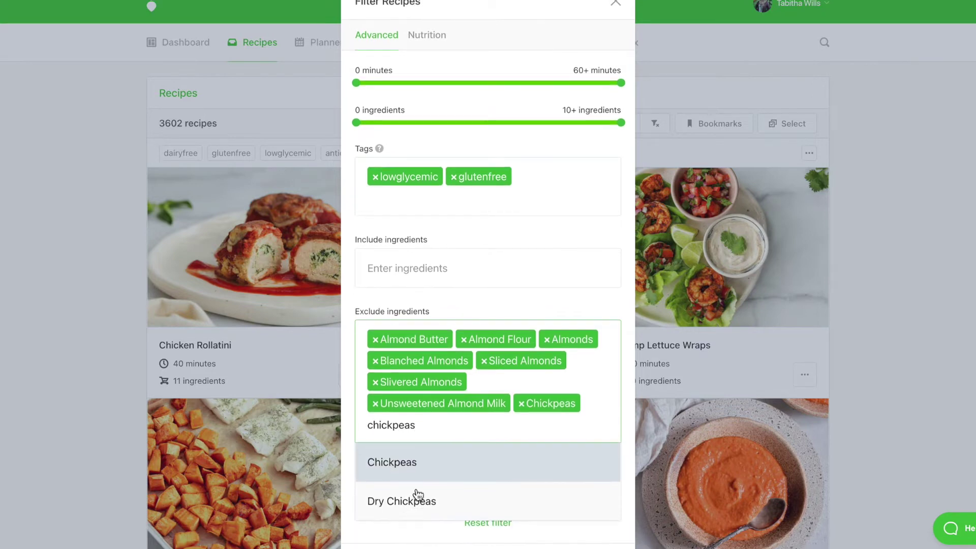
pyautogui.click(416, 502)
pyautogui.write('kale')
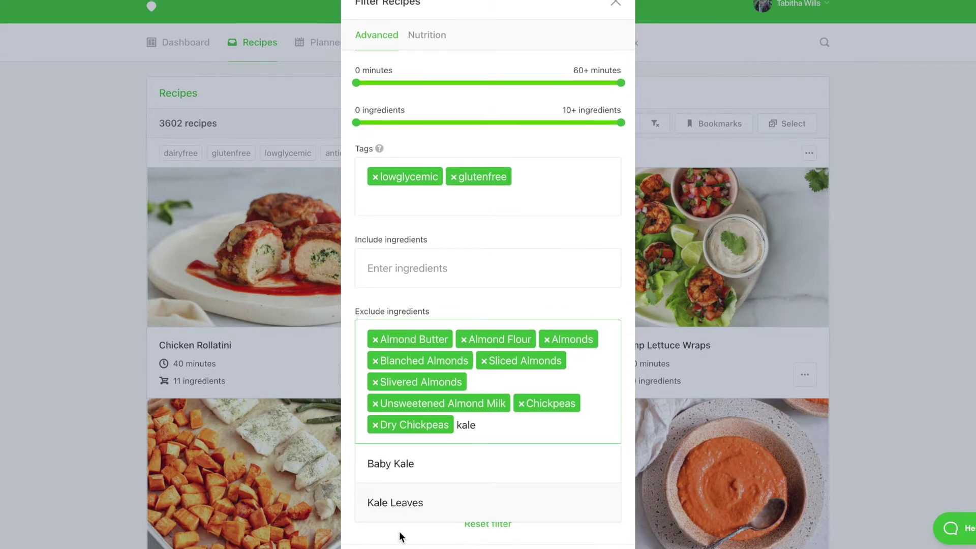
pyautogui.click(406, 509)
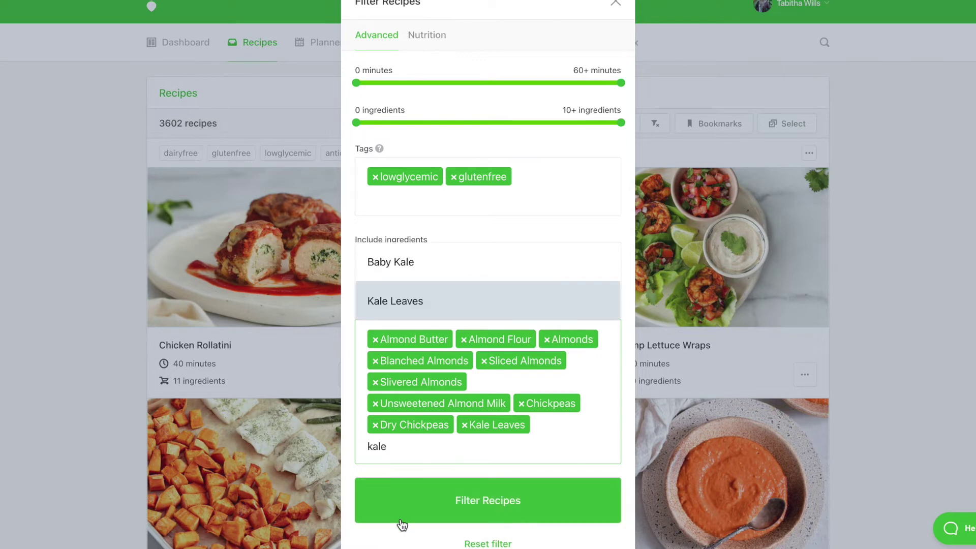
pyautogui.click(444, 274)
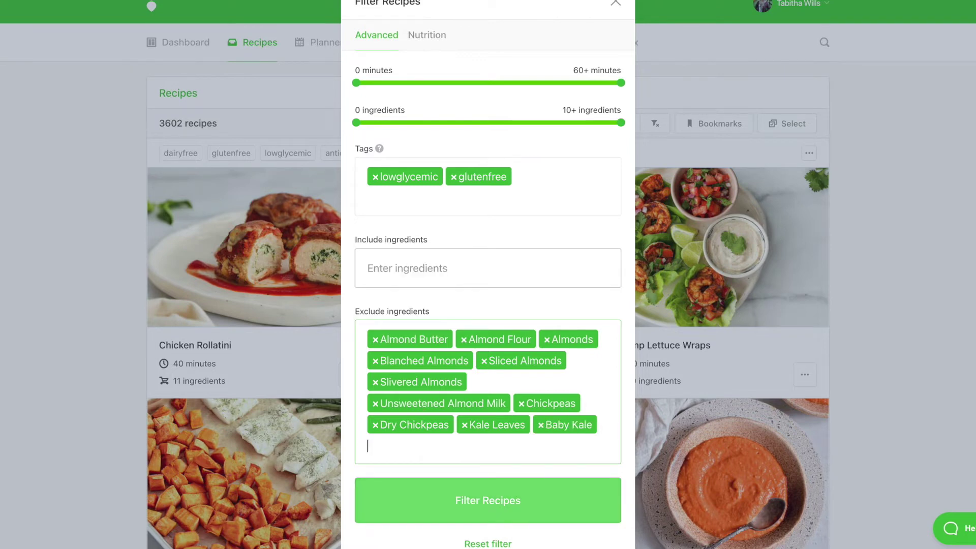
pyautogui.write('shredded coc')
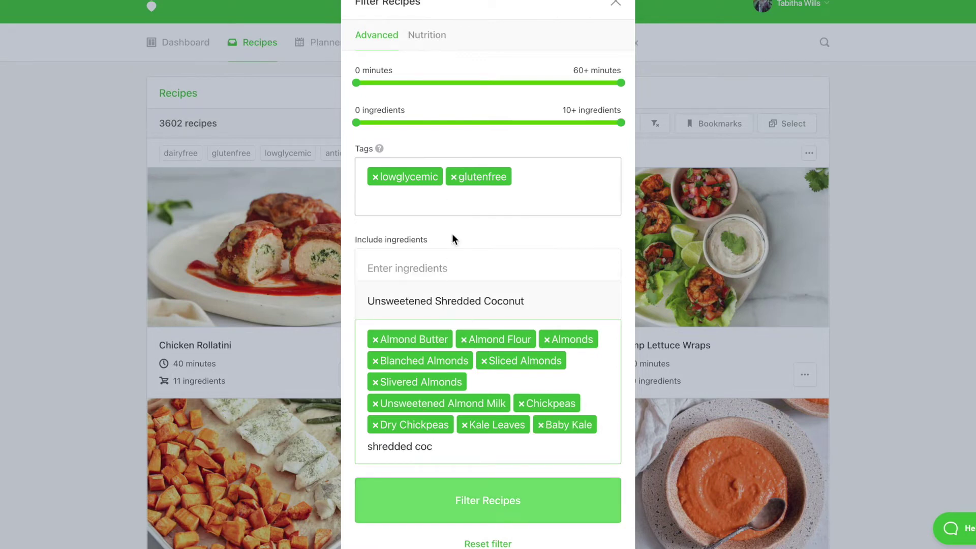
pyautogui.click(442, 303)
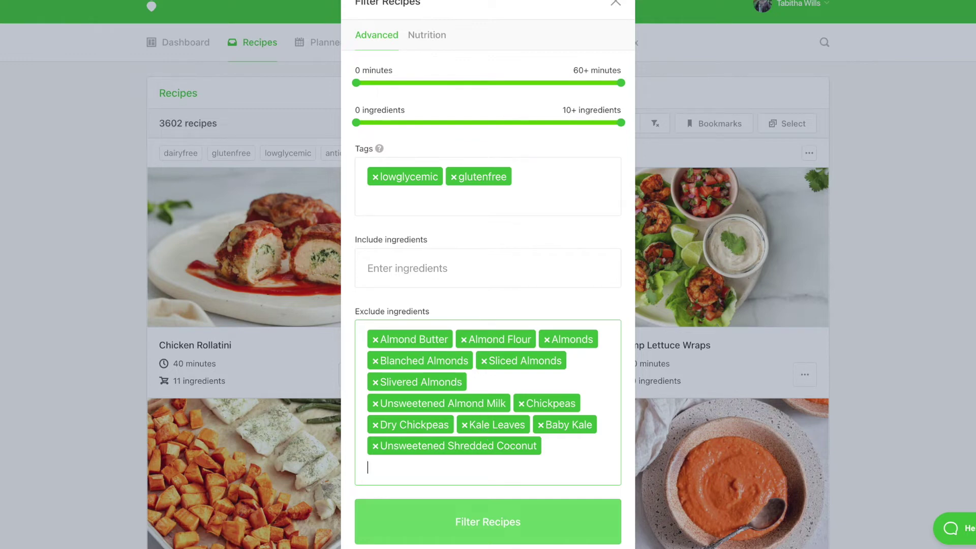
pyautogui.click(522, 541)
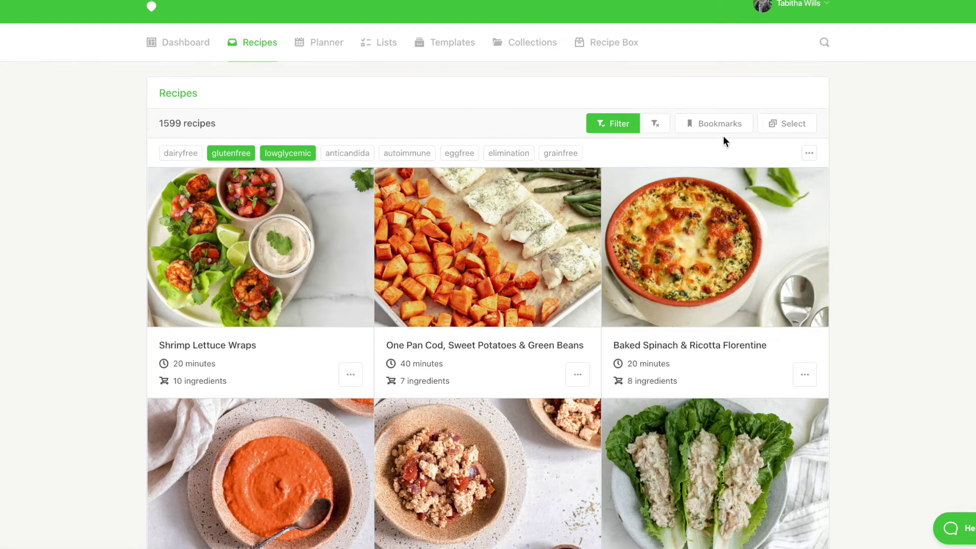
# Step: Save the current filters as a new bookmark titled with the client's name
pyautogui.click(728, 121)
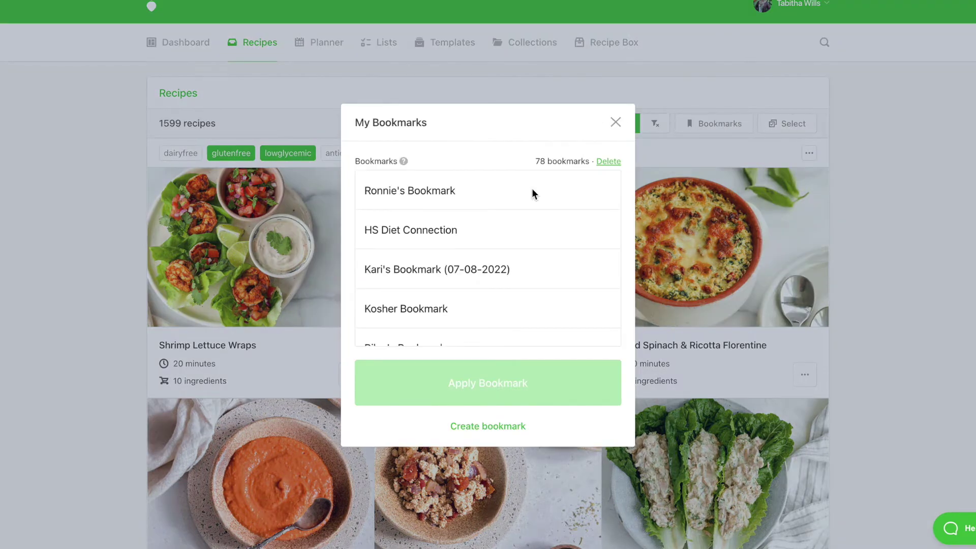
pyautogui.click(497, 427)
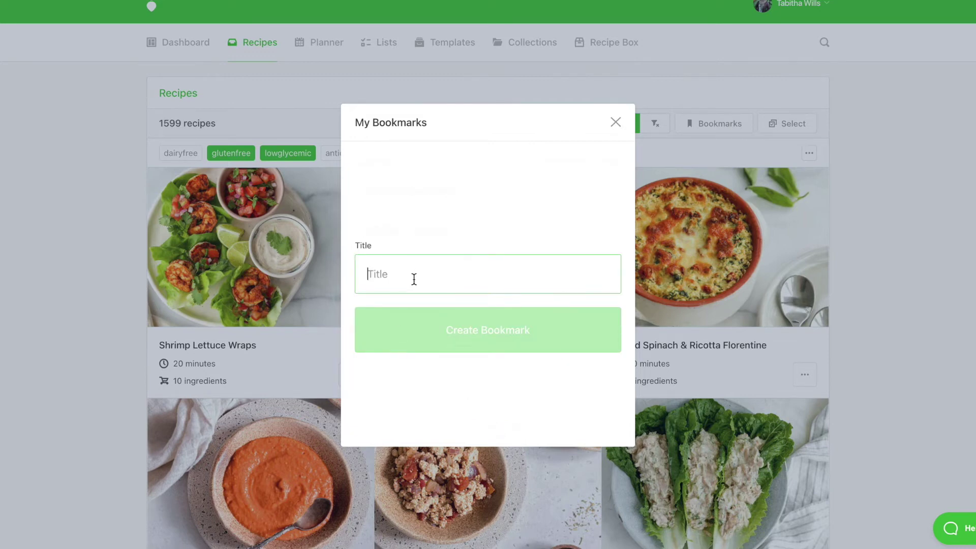
pyautogui.write("Jamal's Bookm")
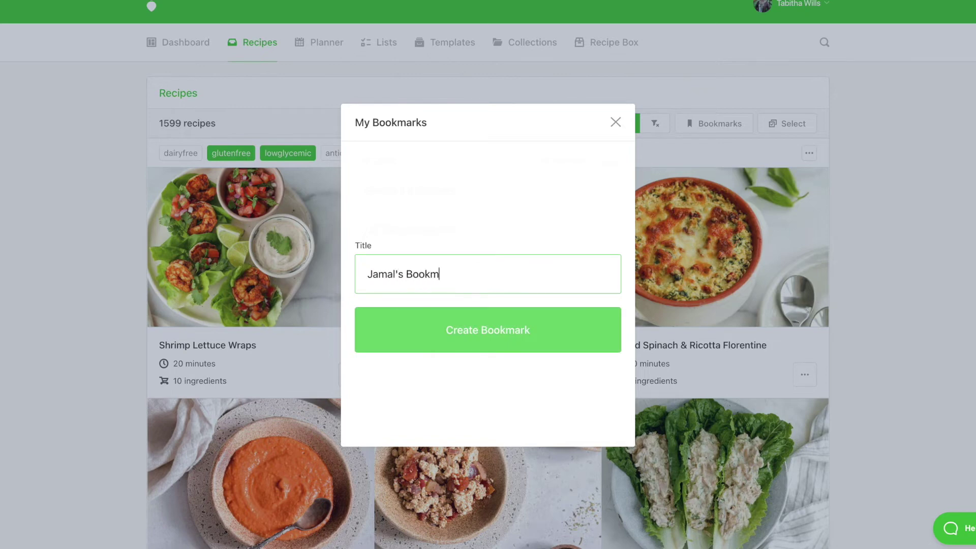
pyautogui.write('ark')
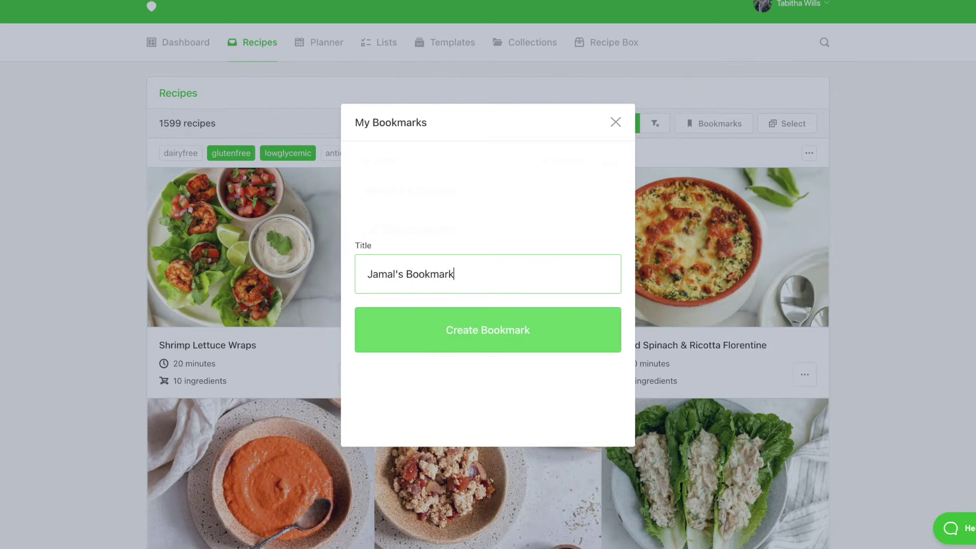
pyautogui.click(434, 331)
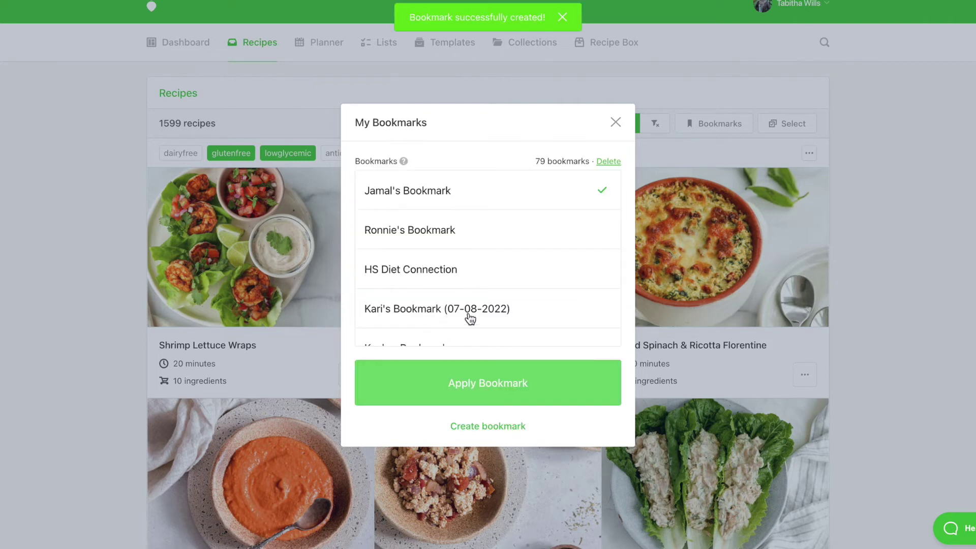
# Step: Clear all filters, then reapply the client's saved bookmark to restore the 1599 recipes
pyautogui.click(798, 285)
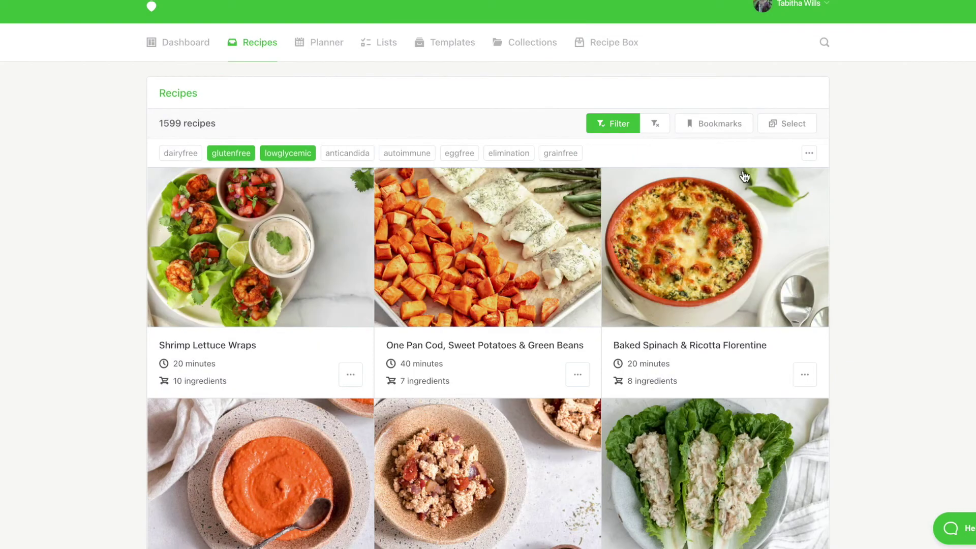
pyautogui.click(664, 122)
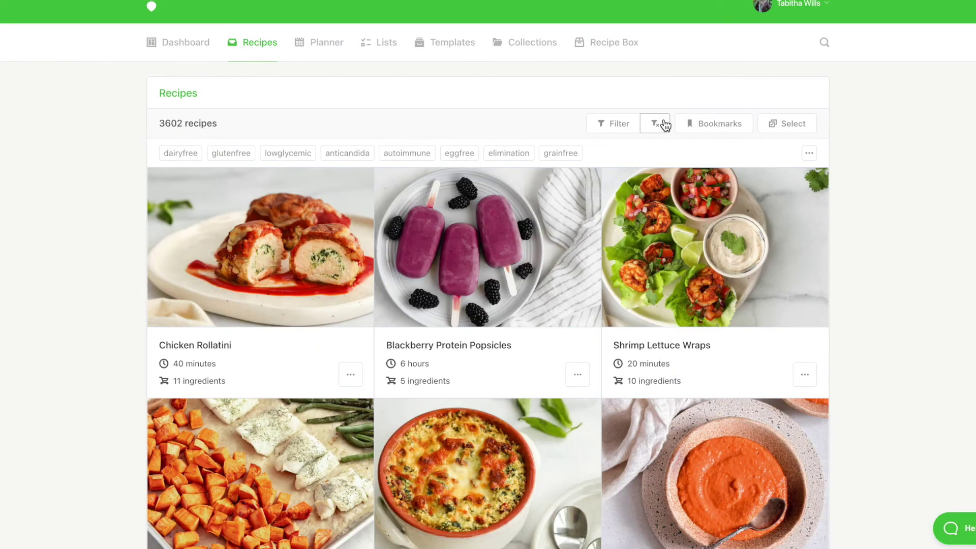
pyautogui.click(728, 124)
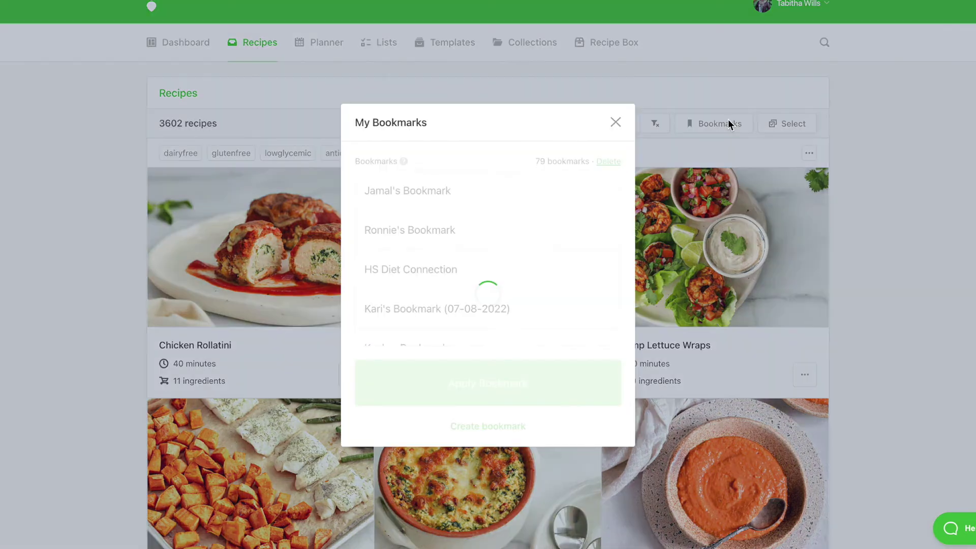
pyautogui.click(497, 190)
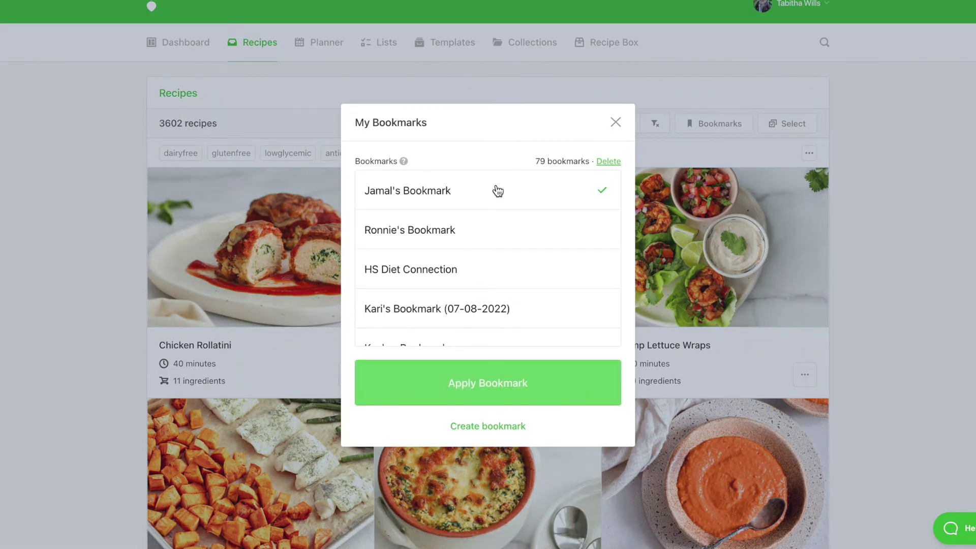
pyautogui.click(487, 395)
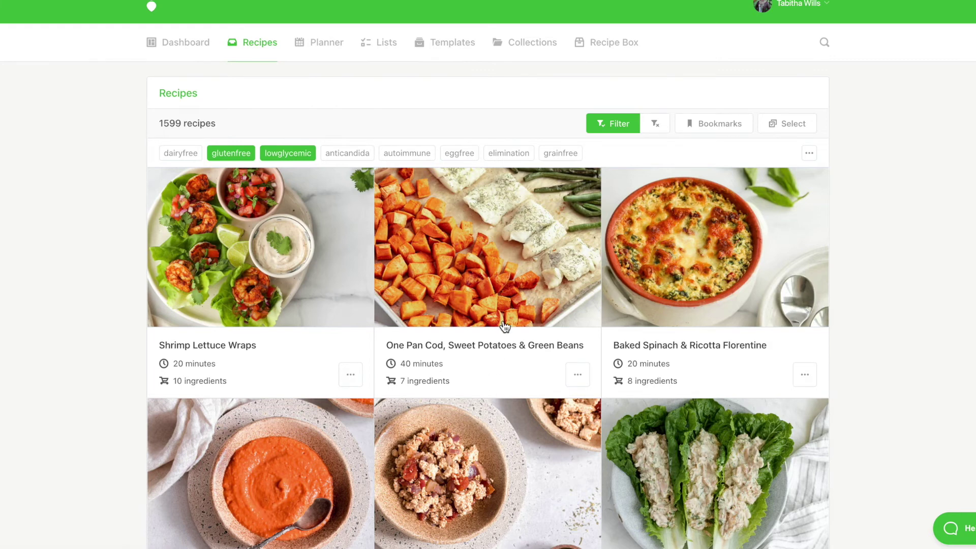
# Step: Add the dinner tag and a 20-minute time limit, narrowing results to 237 recipes
pyautogui.click(605, 127)
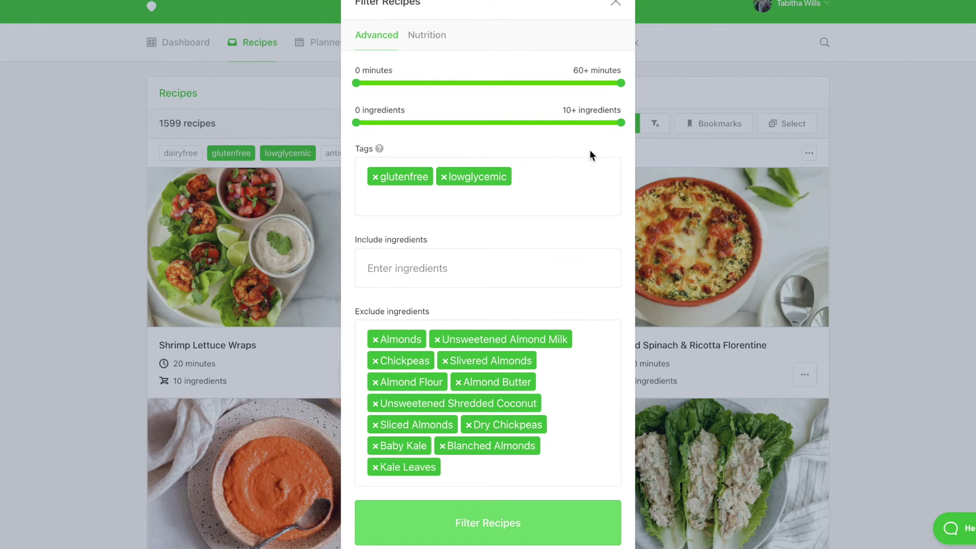
pyautogui.click(564, 181)
pyautogui.write('dinner')
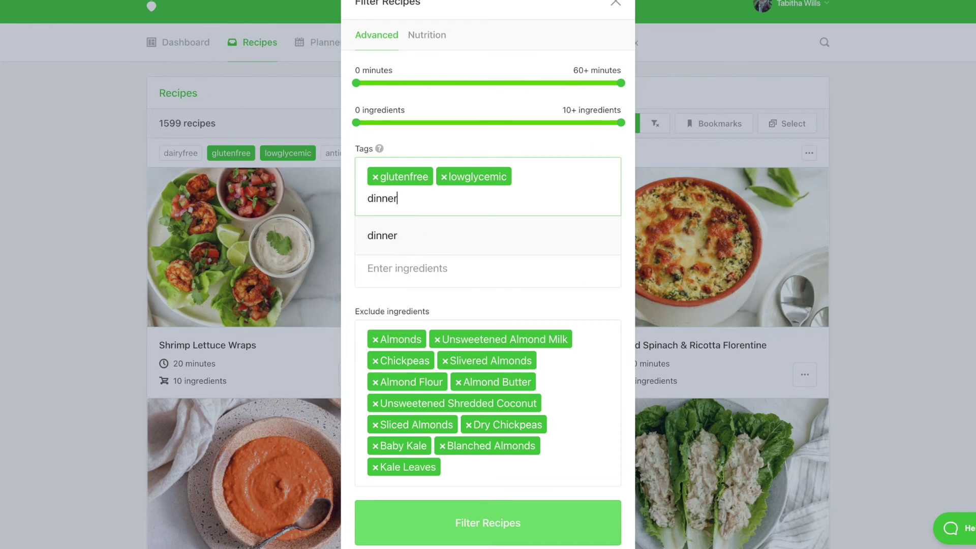
pyautogui.click(494, 235)
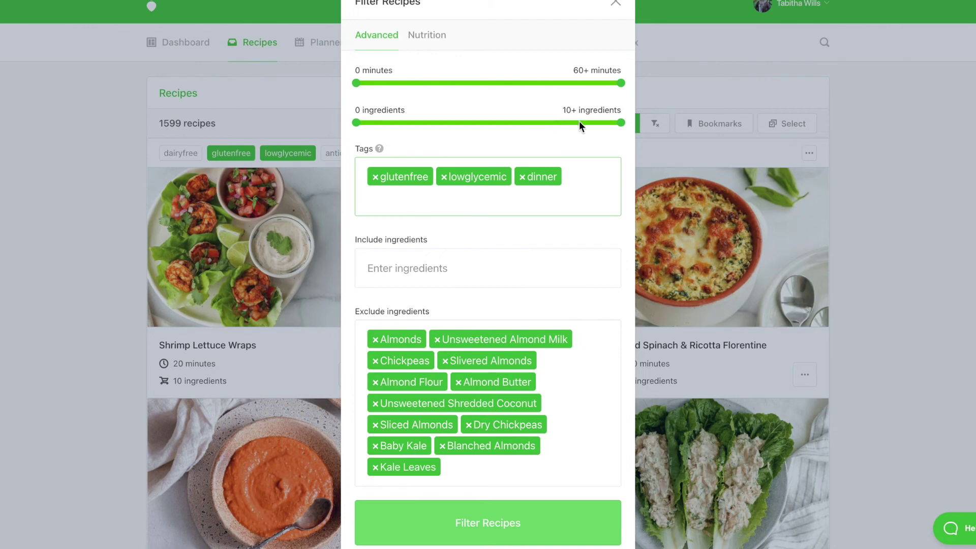
pyautogui.moveTo(621, 83); pyautogui.dragTo(445, 86)
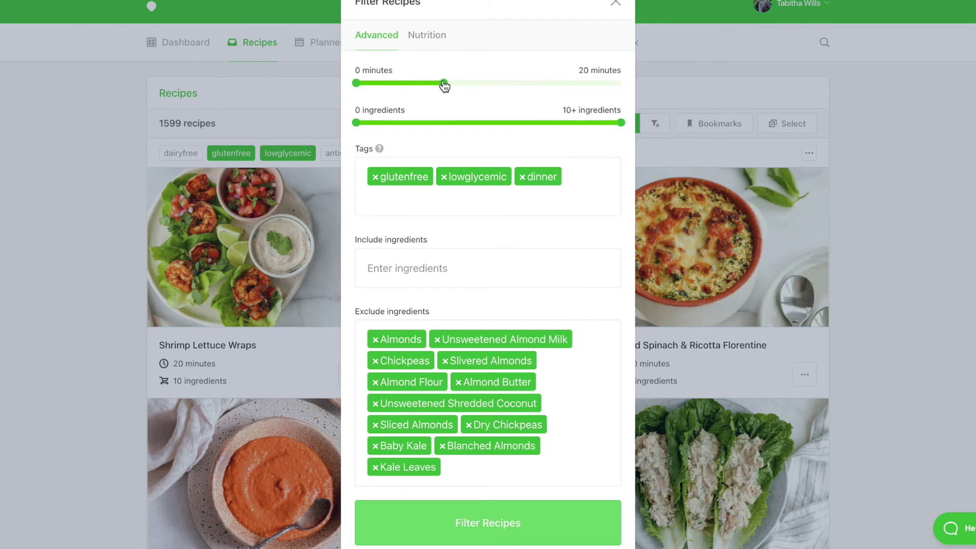
pyautogui.click(469, 515)
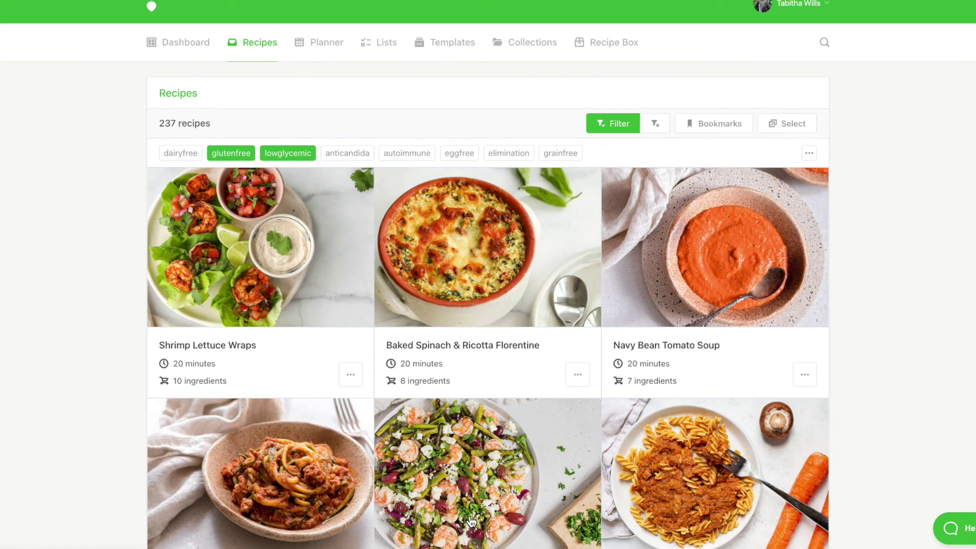
pyautogui.click(741, 126)
# Step: Select the client's bookmark and choose to delete it
pyautogui.click(532, 197)
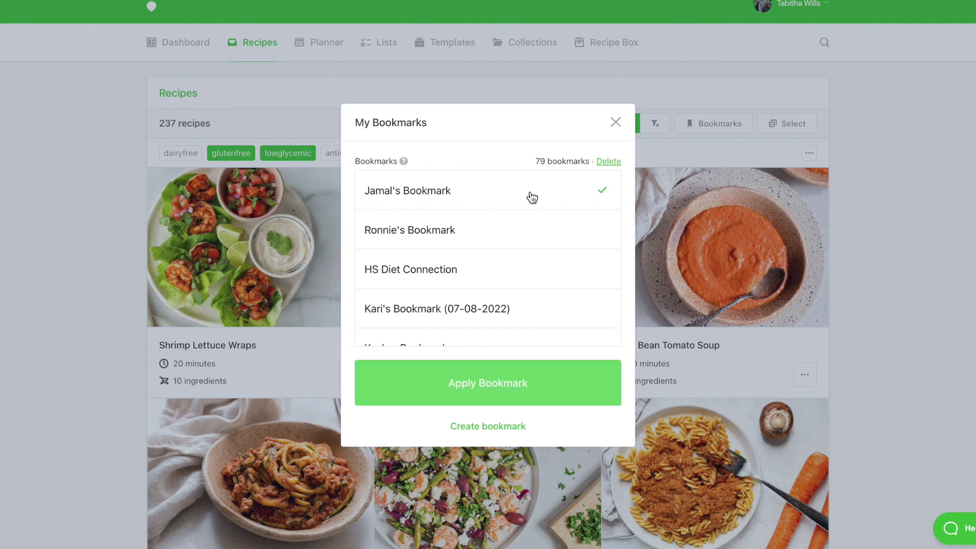
pyautogui.click(612, 162)
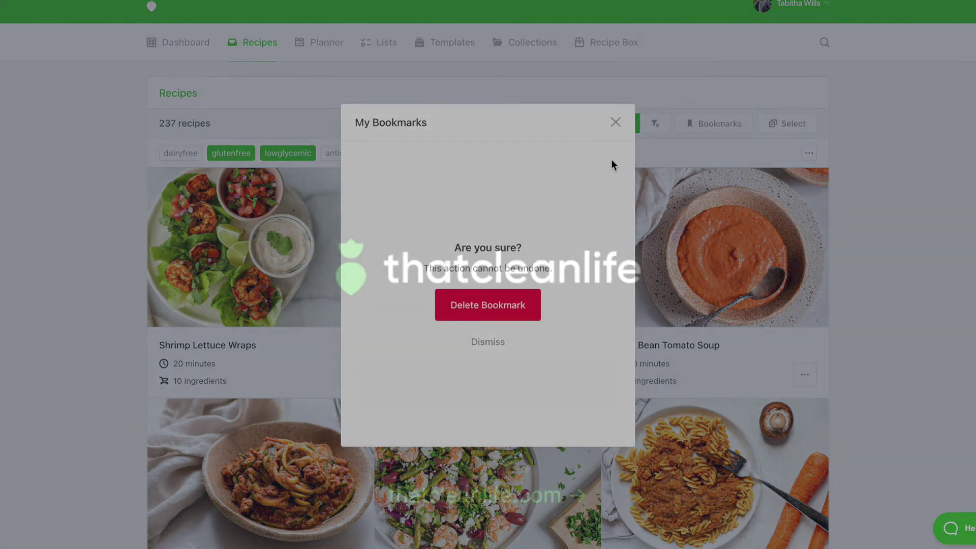